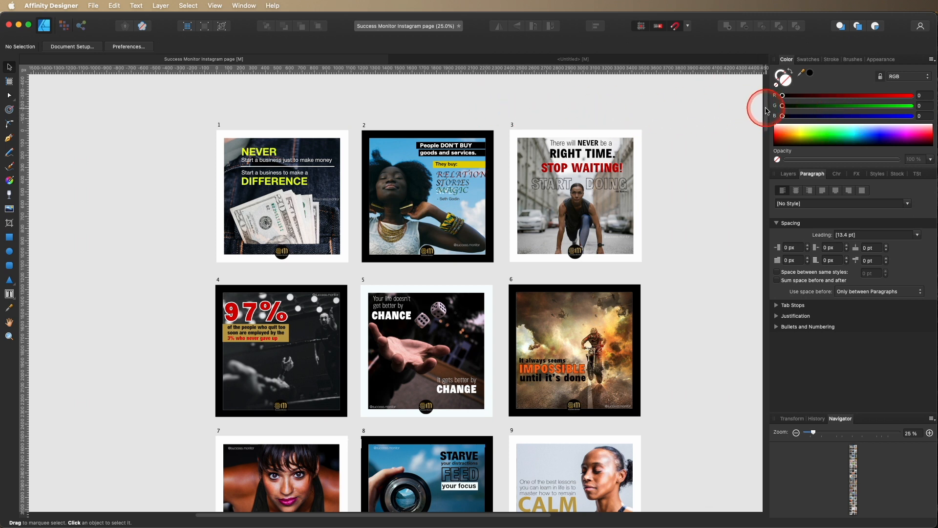
Scroll through the grid of numbered Instagram post designs in the document.
scroll(763, 116, down, 3)
scroll(765, 116, down, 5)
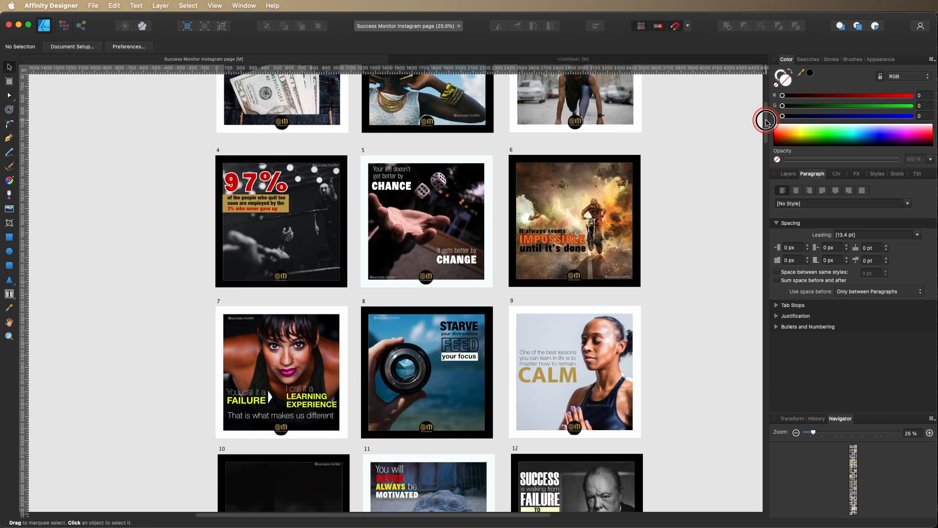
scroll(766, 122, down, 10)
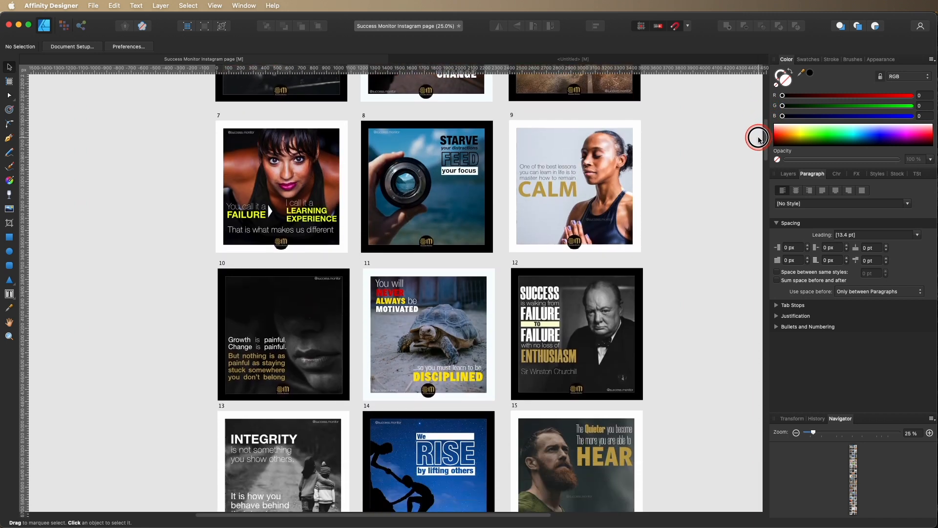
scroll(759, 139, down, 1)
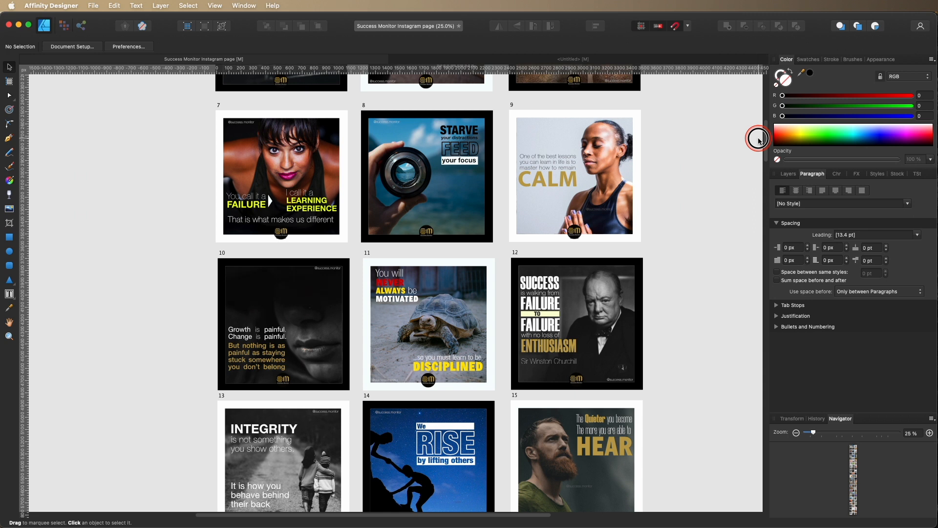
scroll(759, 139, down, 13)
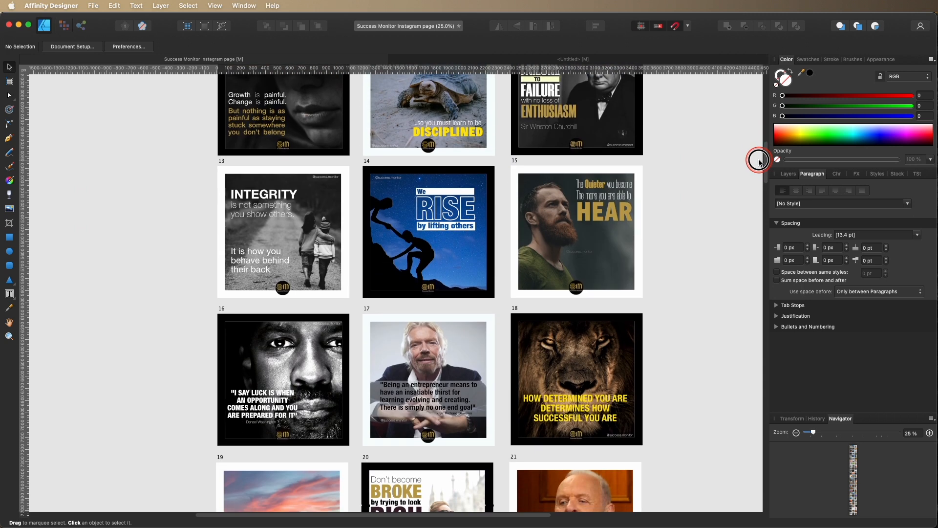
drag(759, 161, 760, 184)
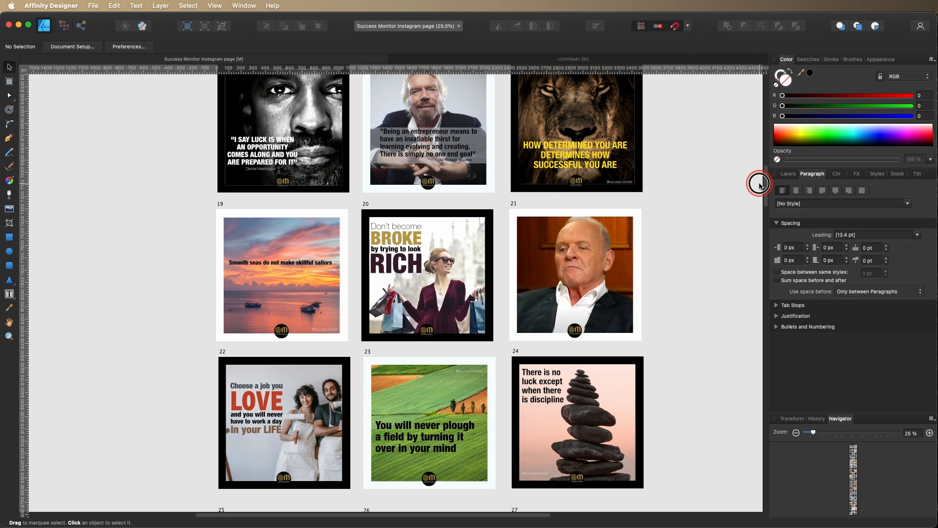
drag(759, 184, 761, 241)
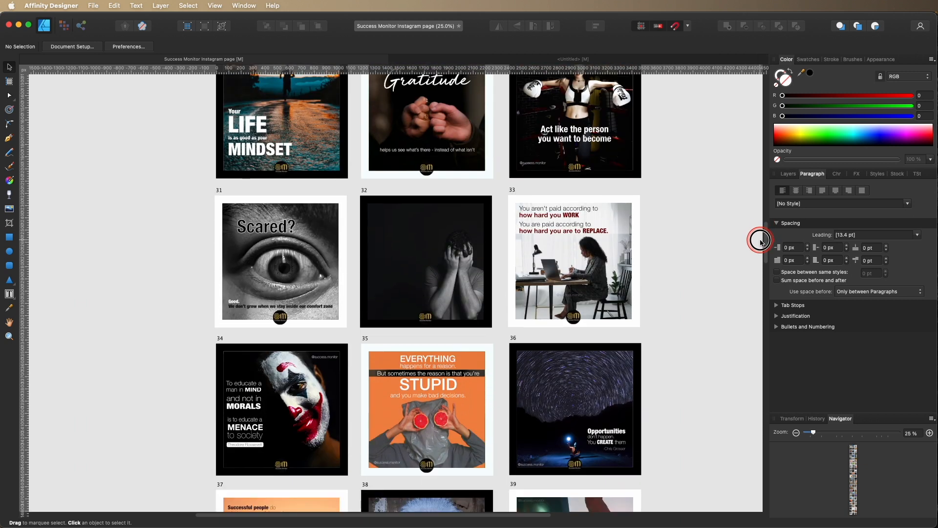
drag(761, 242, 758, 189)
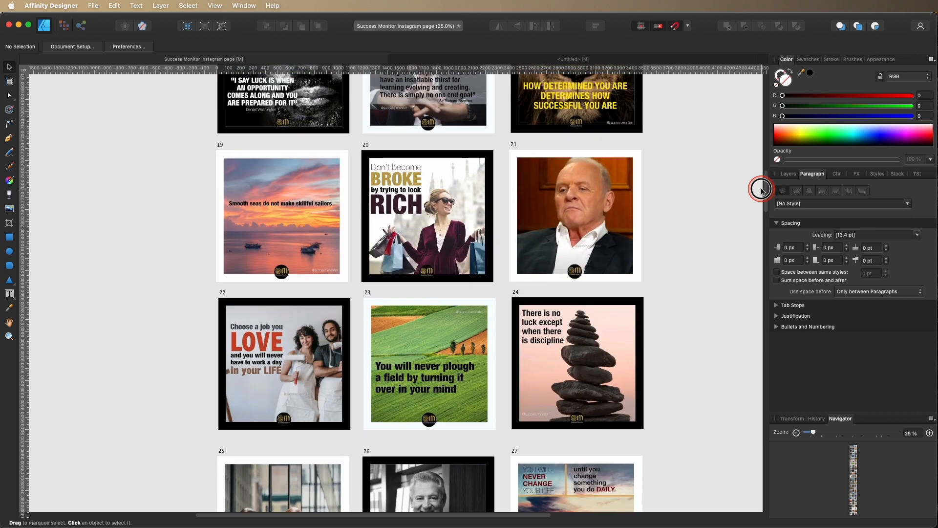
Open the Stock panel and switch its image source to Pixabay and back to Pexels.
click(896, 176)
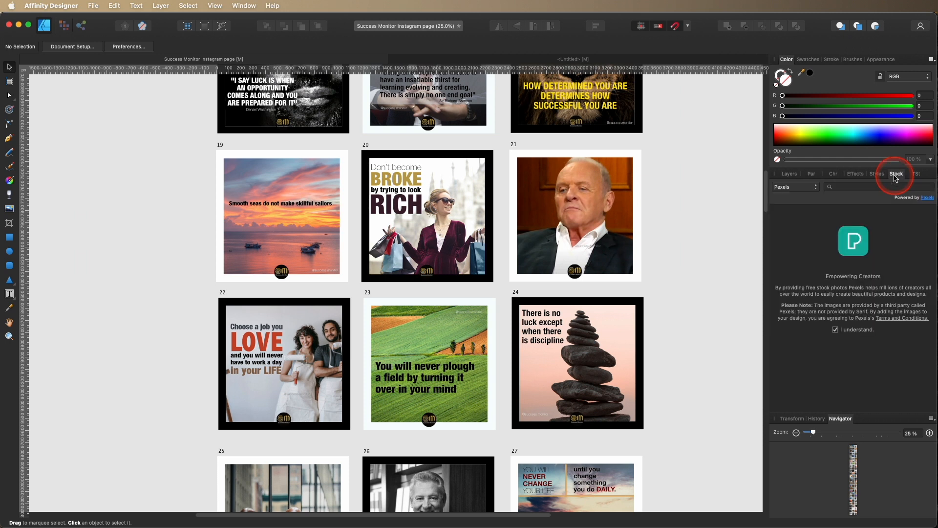
click(812, 188)
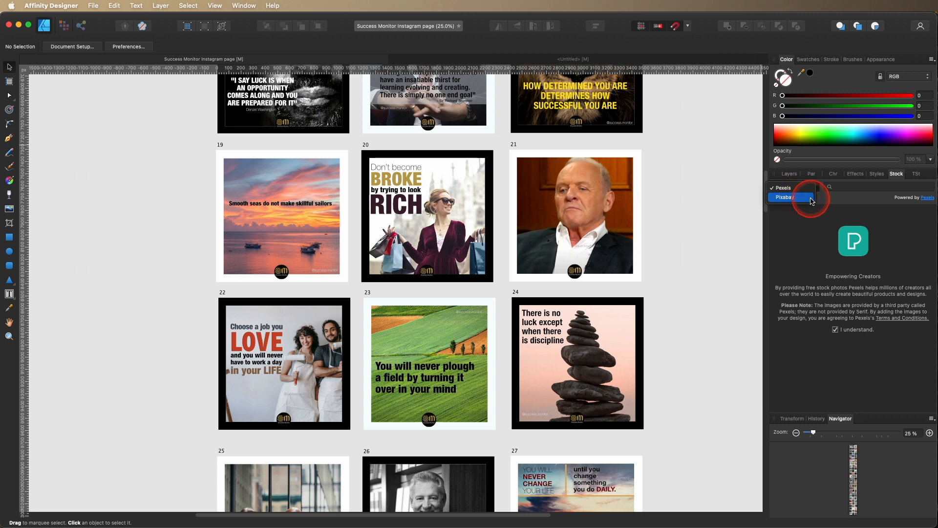
click(801, 199)
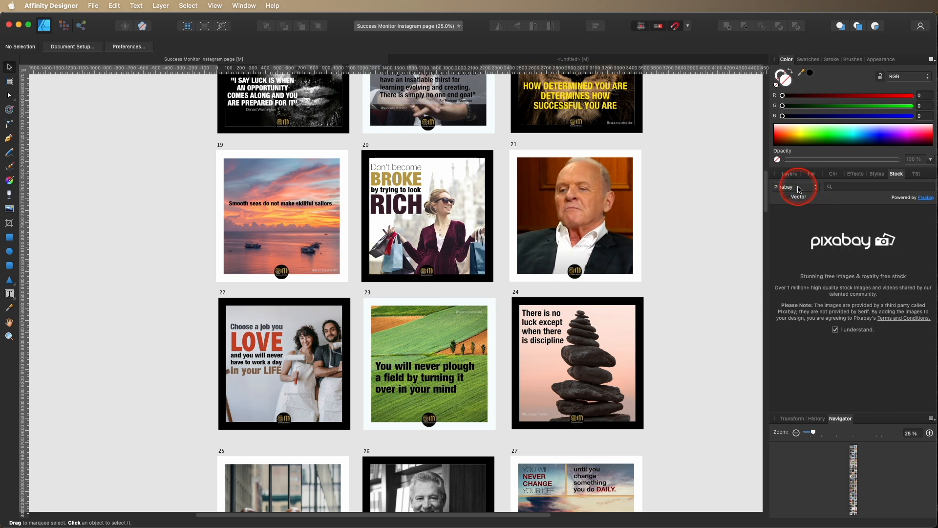
click(798, 187)
click(795, 183)
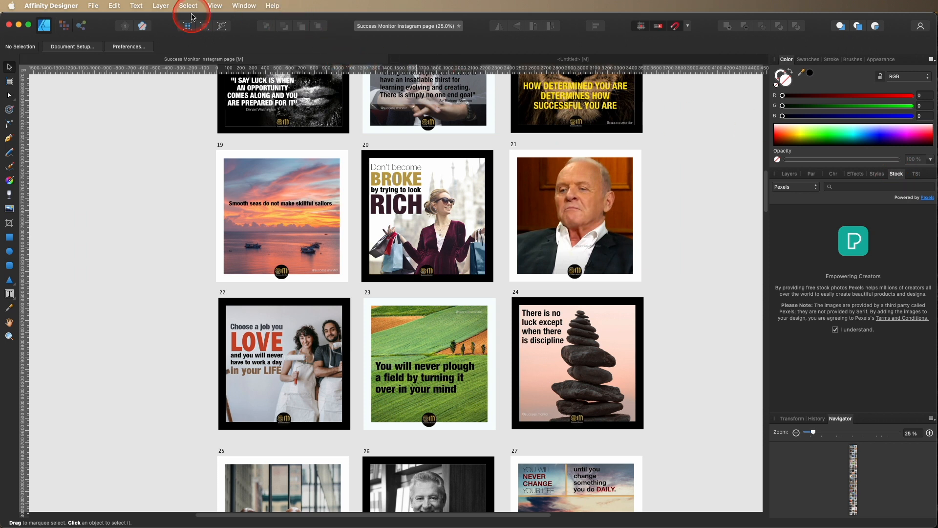
Hide the Stock panel through the Studio panel list, then show it again.
click(215, 6)
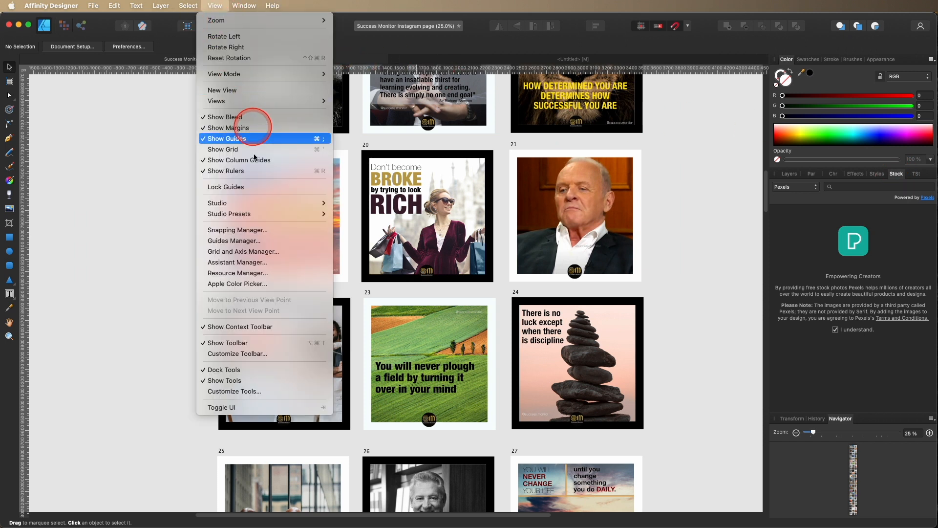
mouse_move(232, 203)
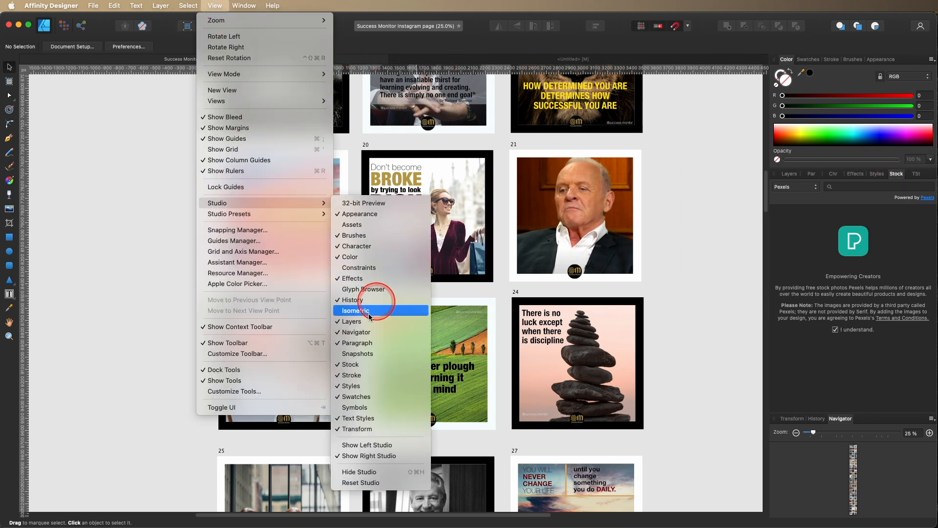
click(368, 365)
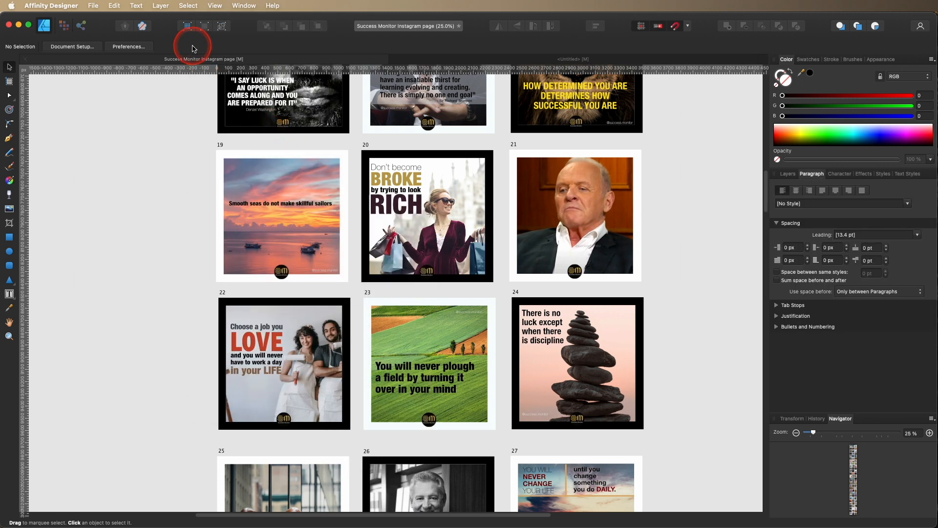
click(207, 6)
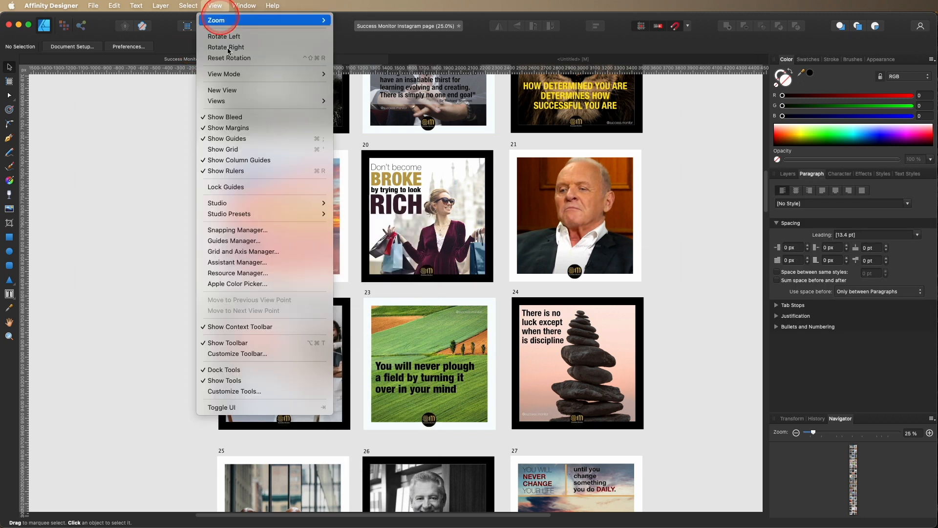
mouse_move(287, 202)
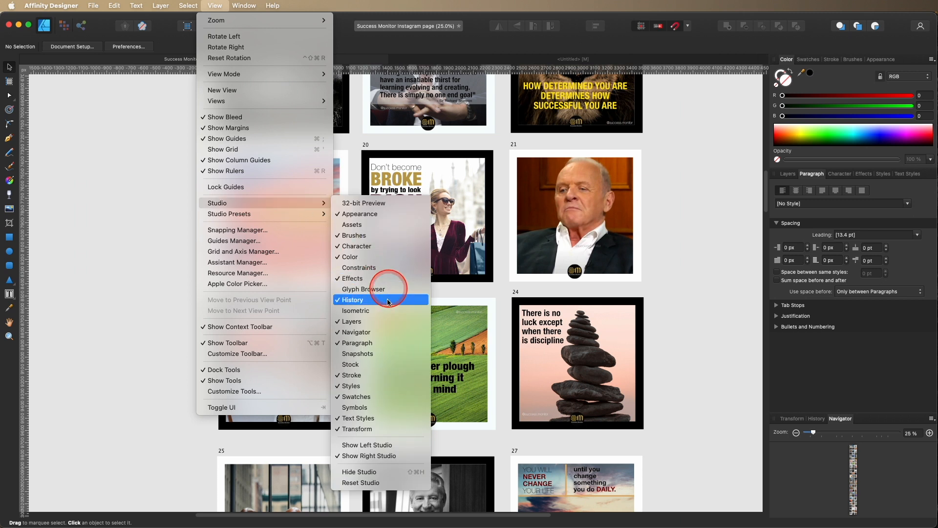
click(398, 365)
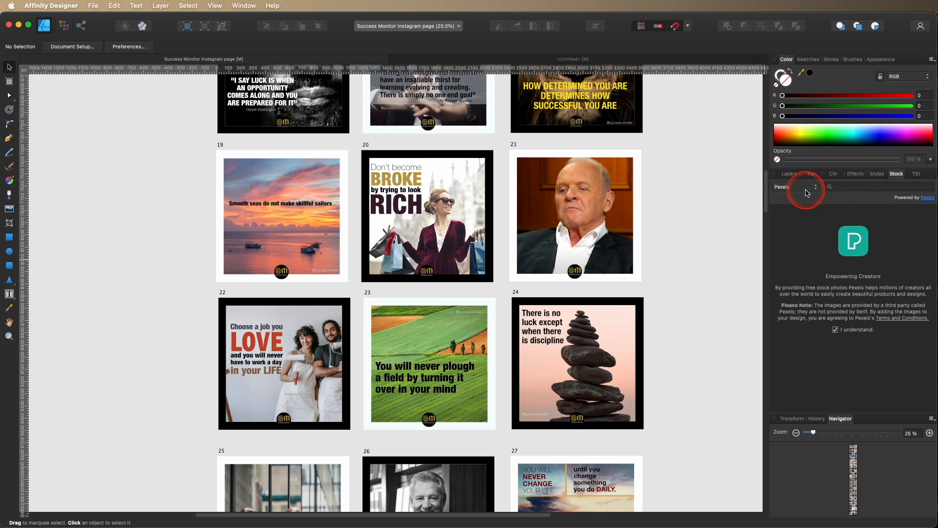
Search the stock images for mountains and compare the Pexels and Pixabay results.
click(850, 186)
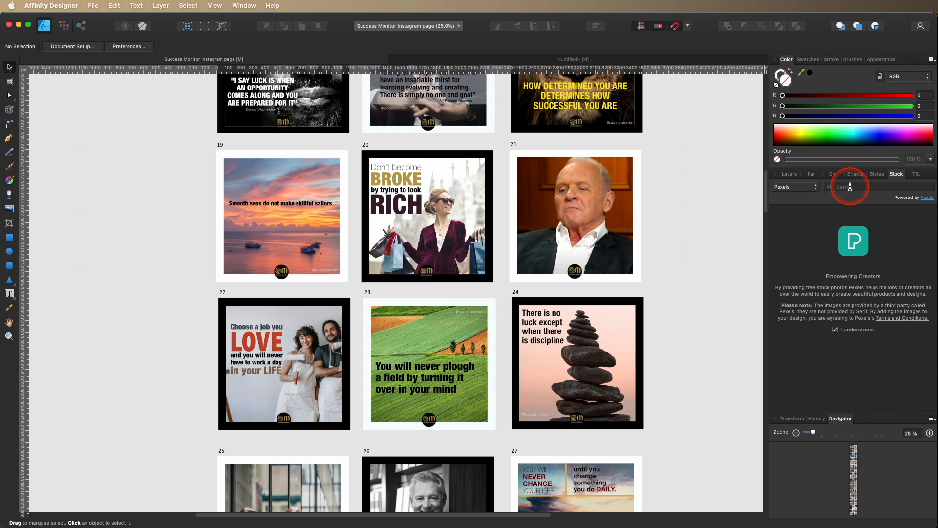
text(mountains)
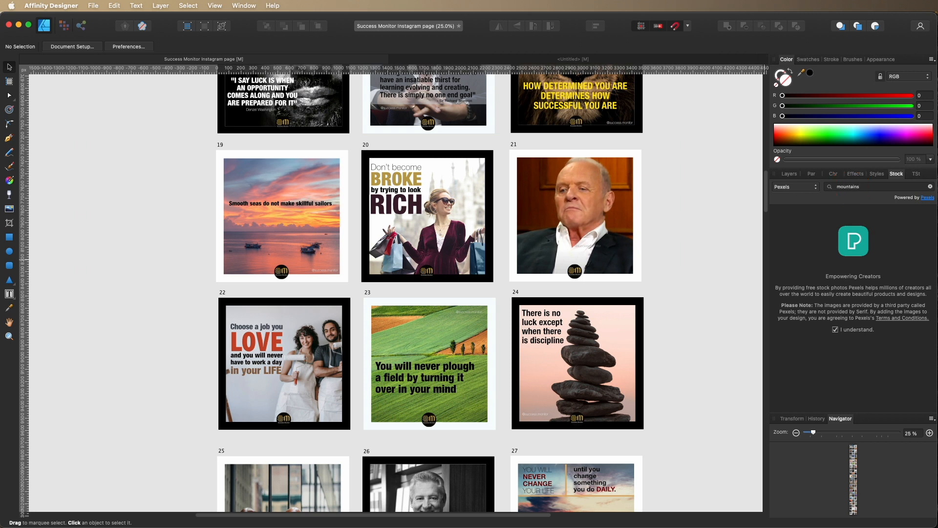
key(Return)
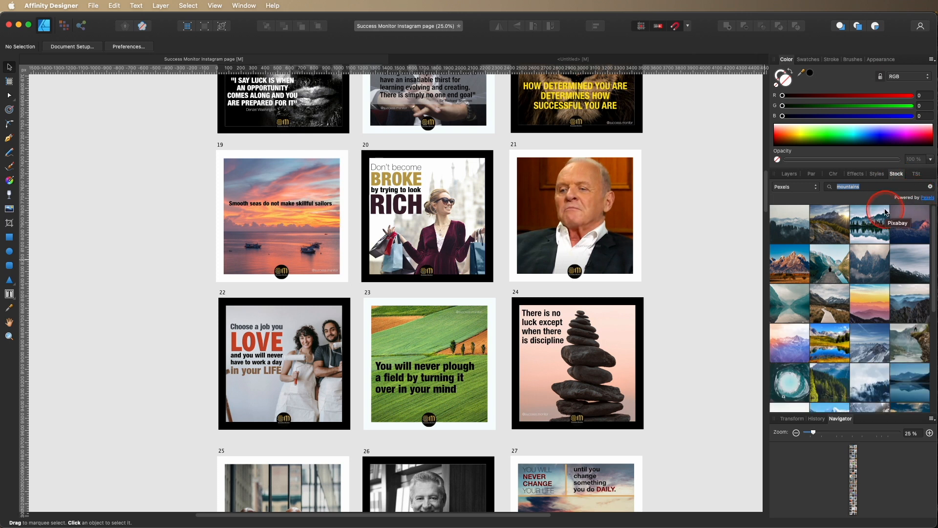
click(813, 189)
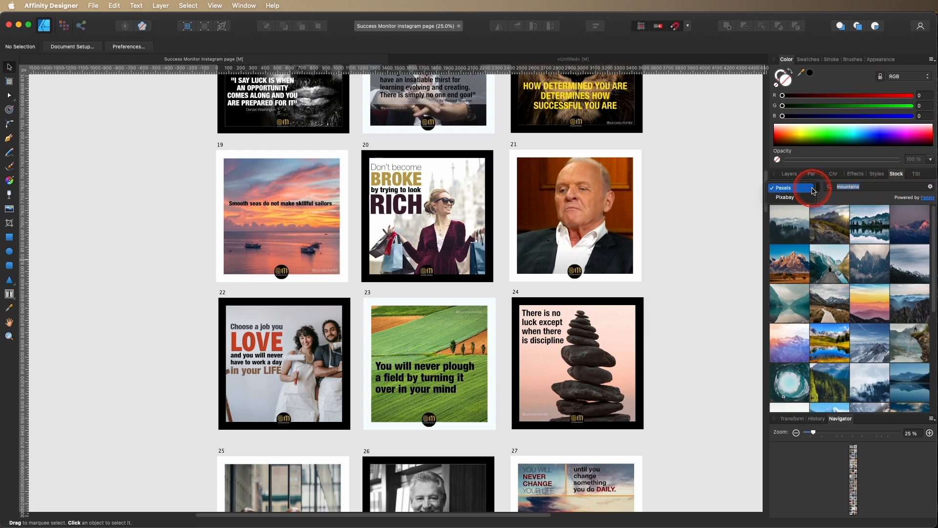
click(811, 197)
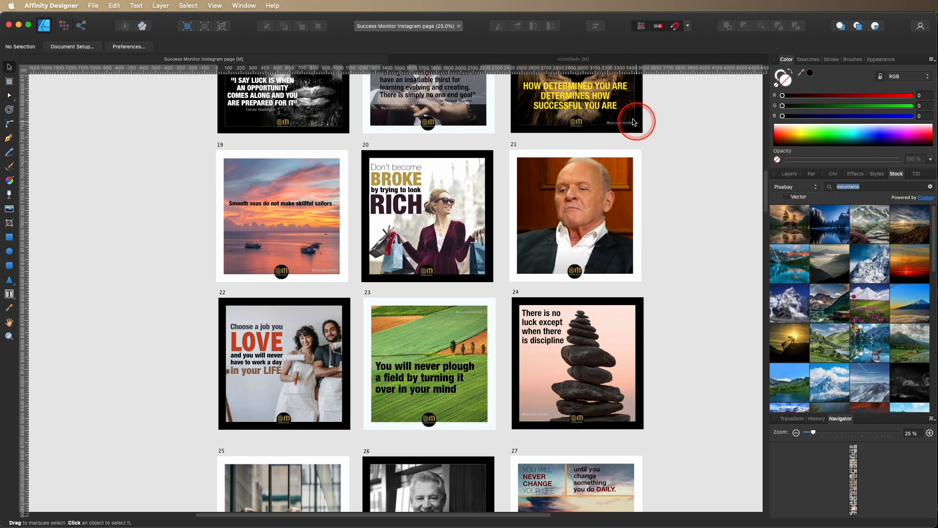
Switch to the Untitled Instagram Post document and rerun the mountains search with Pexels as the source.
click(609, 64)
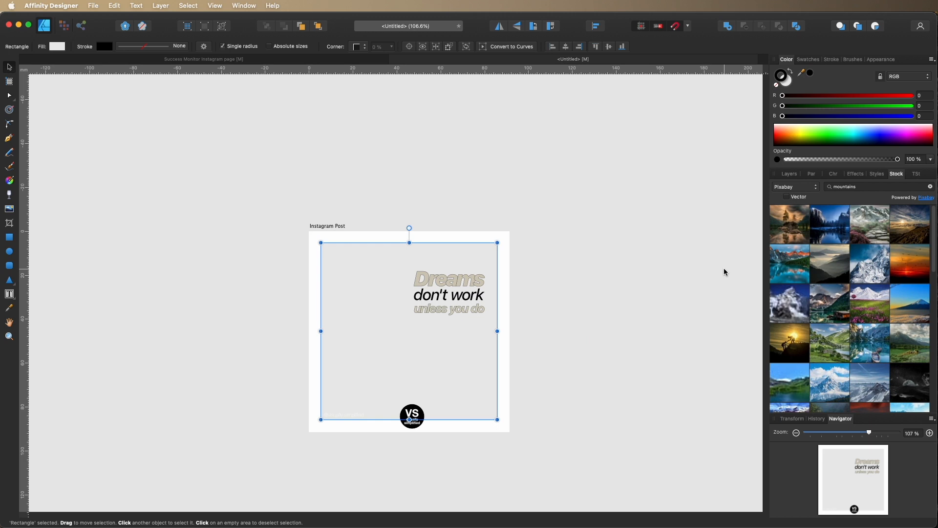
click(810, 186)
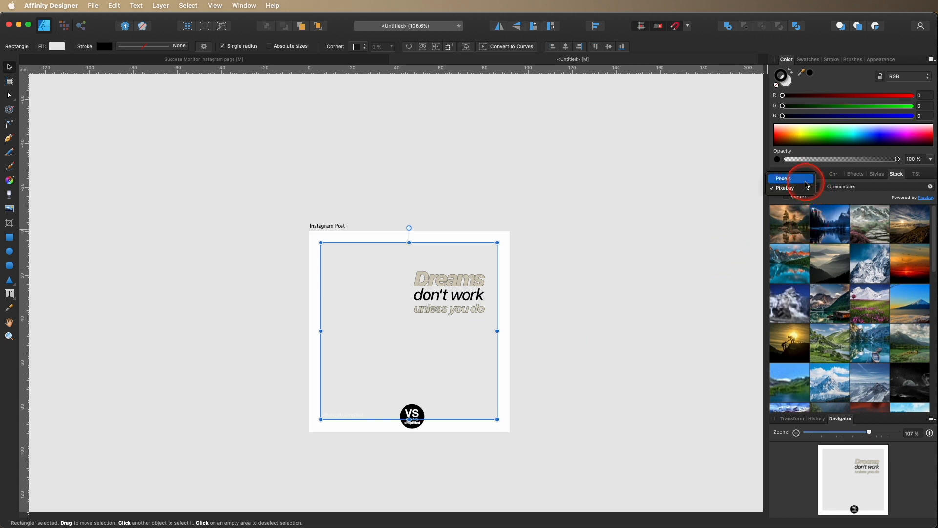
click(804, 181)
click(883, 187)
key(Return)
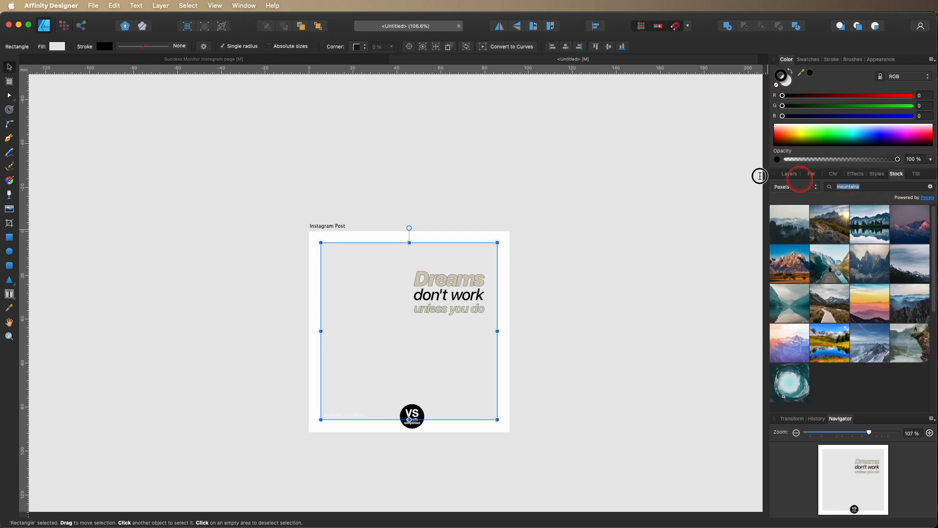
Search the stock for moon catch and place the photo of a woman holding the moon into the document.
click(733, 177)
text(moo)
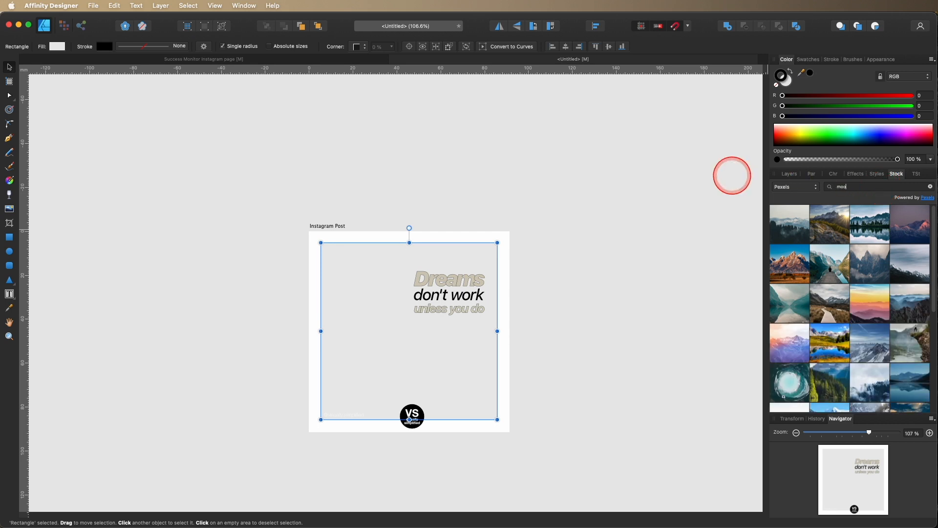
text(n catch)
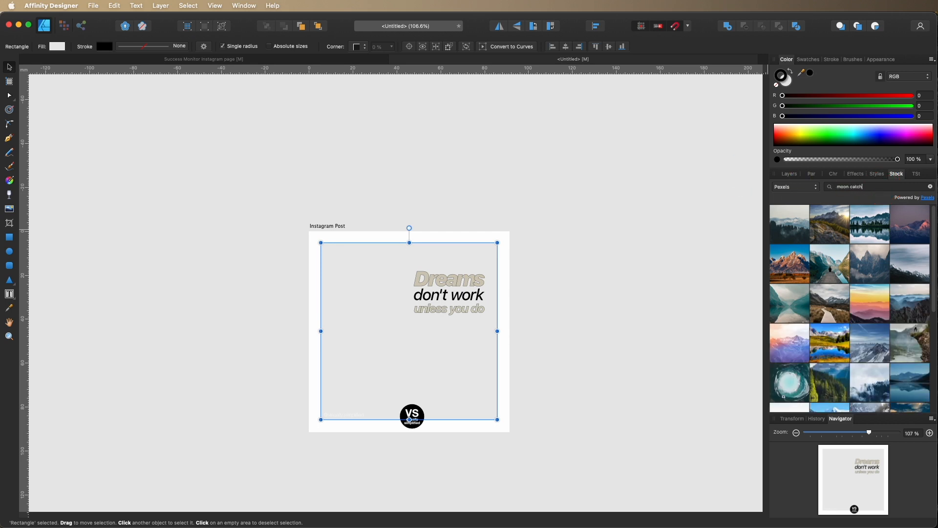
key(Return)
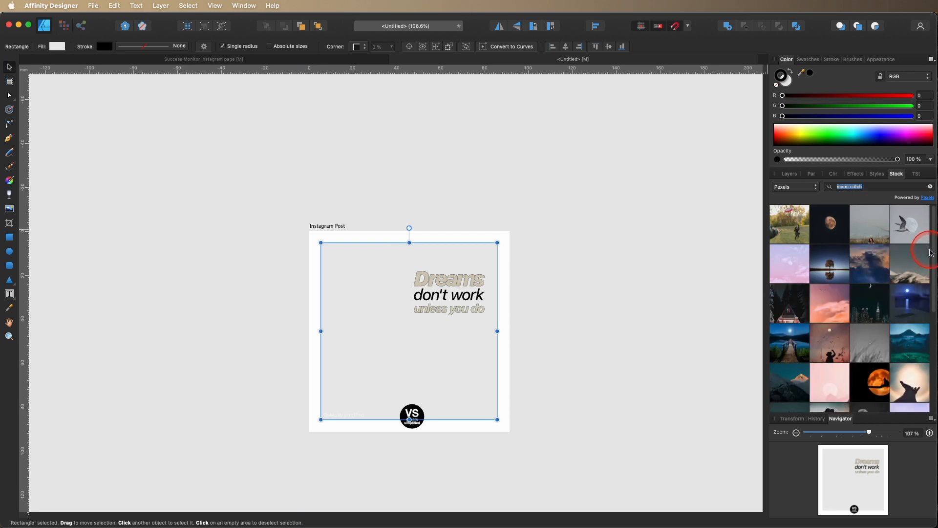
drag(933, 250, 933, 330)
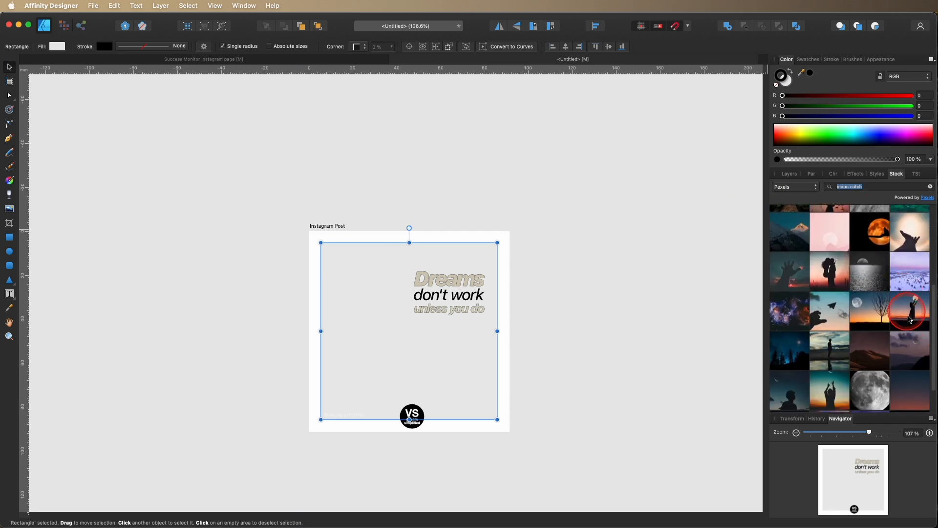
click(909, 308)
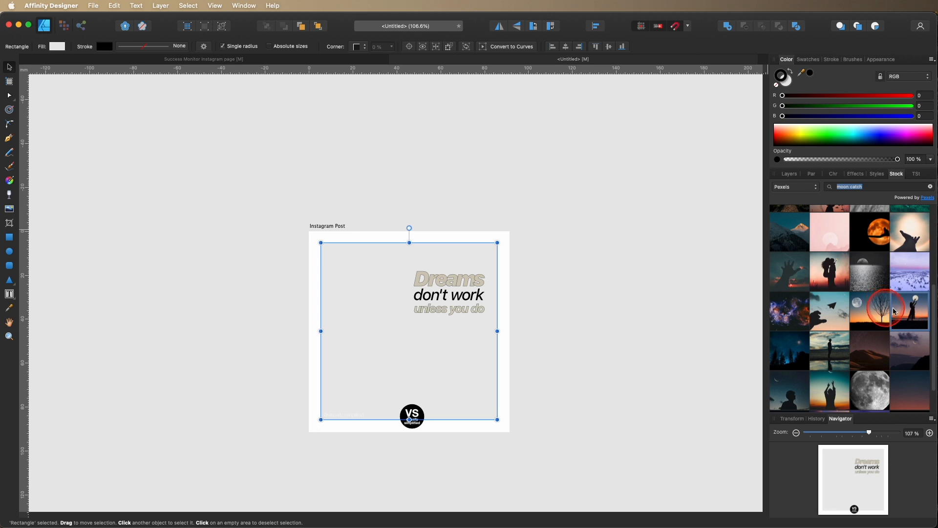
drag(917, 309, 591, 265)
drag(508, 284, 729, 287)
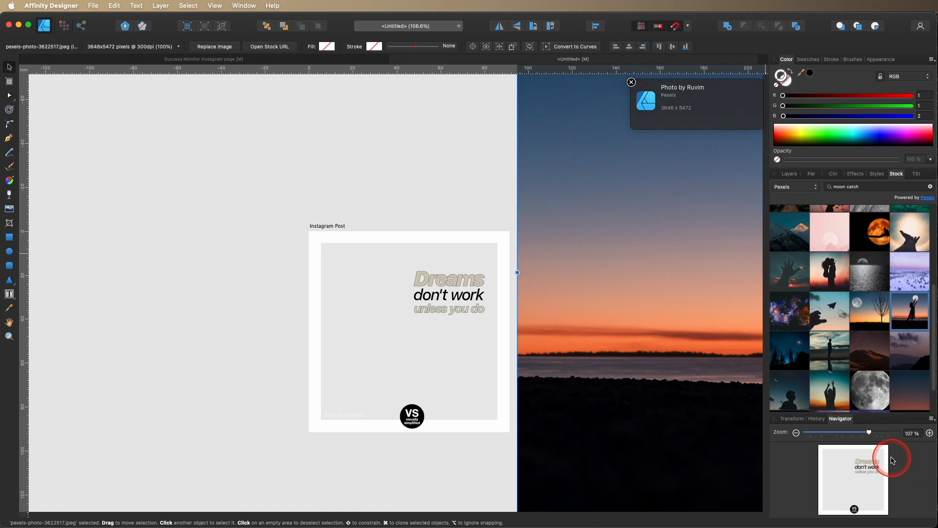
Scale the placed moon photo down to roughly the height of the Instagram Post artboard.
drag(869, 438, 819, 435)
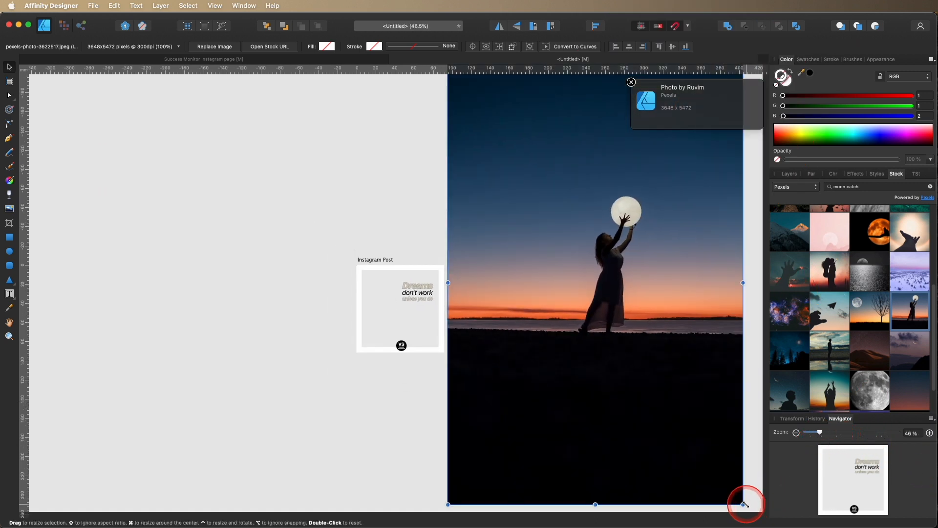
drag(720, 486, 504, 317)
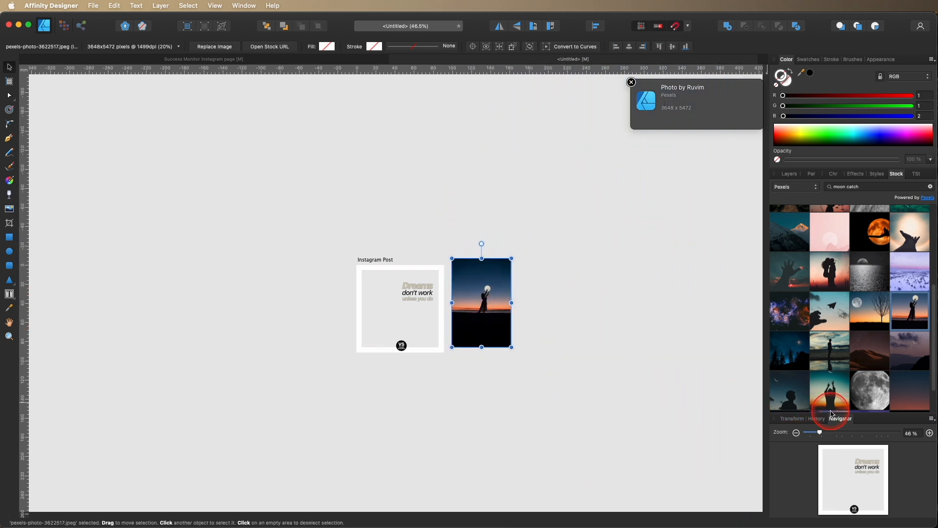
drag(819, 431, 854, 432)
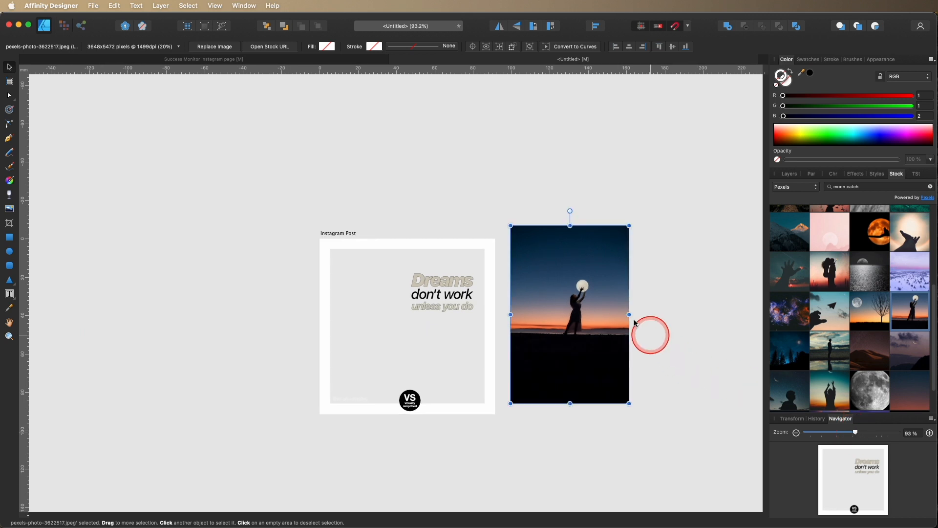
click(594, 273)
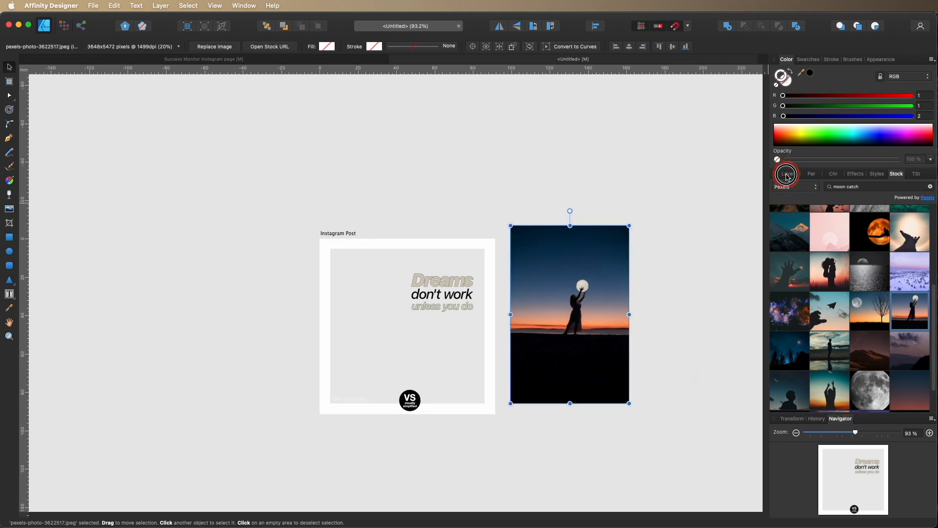
Detach the Layers panel into a floating window over the canvas and lengthen it.
drag(787, 174, 102, 109)
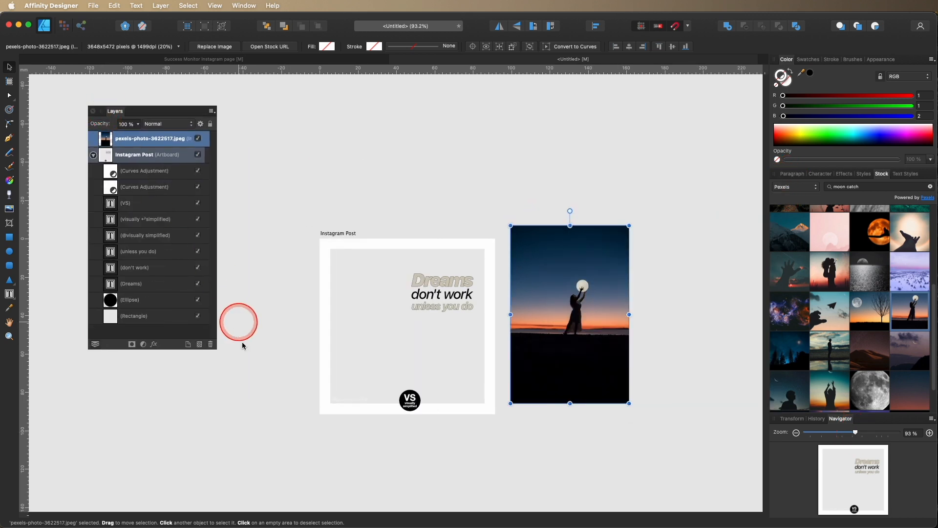
drag(213, 344, 234, 422)
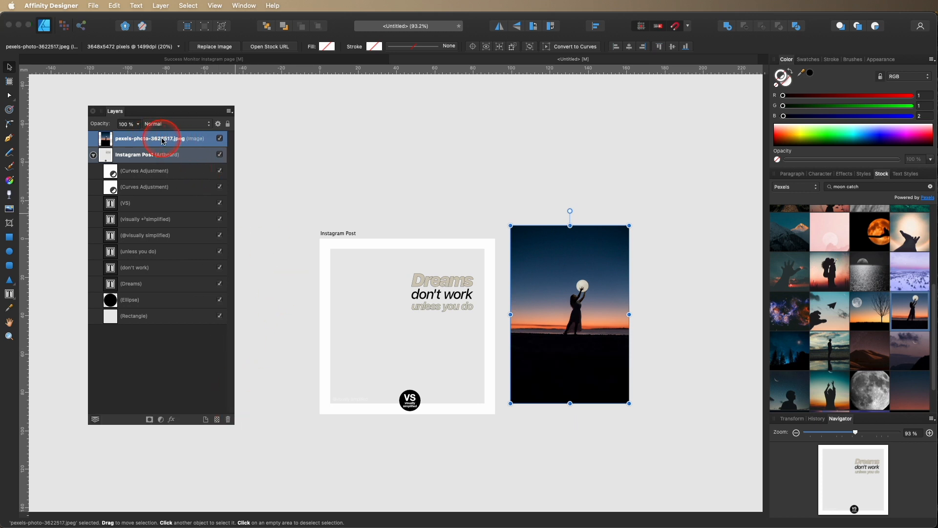
Try to move the moon photo into the Instagram Post artboard and clip it into the background rectangle.
drag(139, 142, 159, 328)
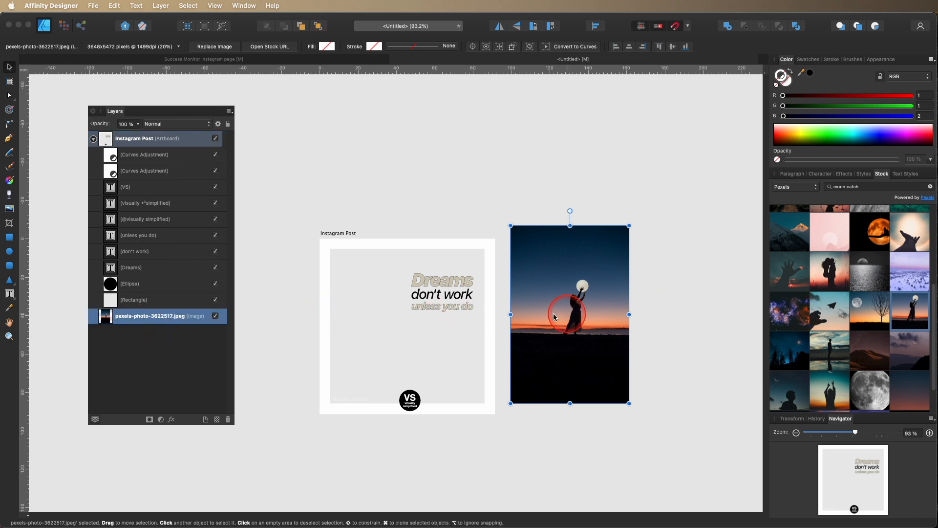
drag(533, 316, 346, 317)
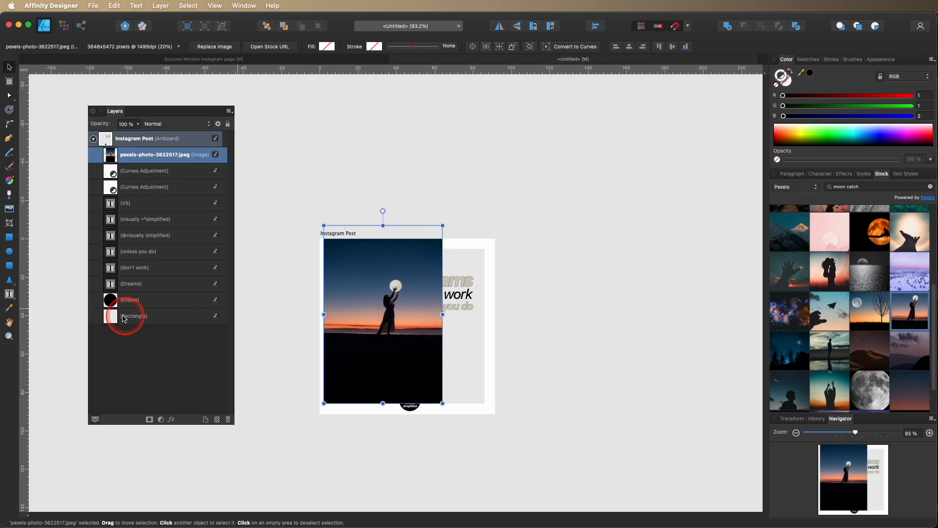
drag(152, 155, 195, 307)
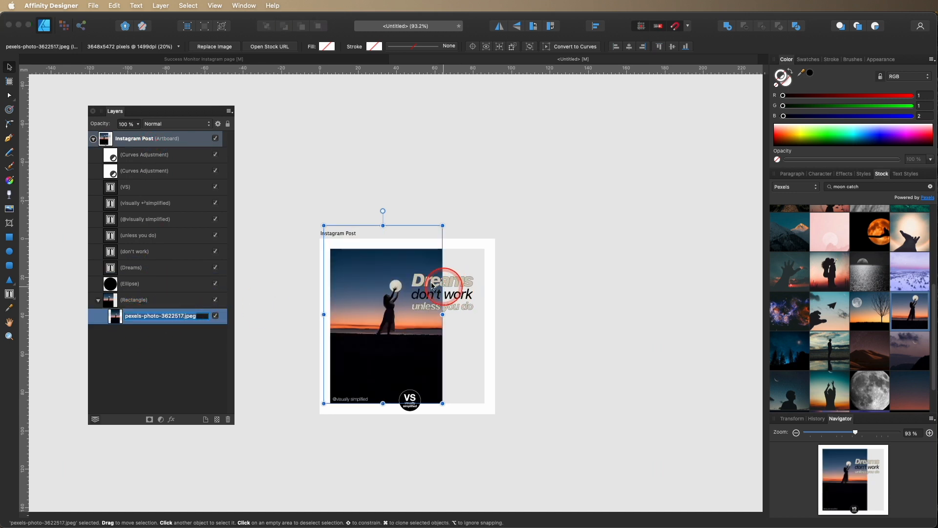
Try enlarging and repositioning the clipped moon photo to fill the artboard frame.
drag(442, 404, 529, 463)
drag(455, 375, 428, 334)
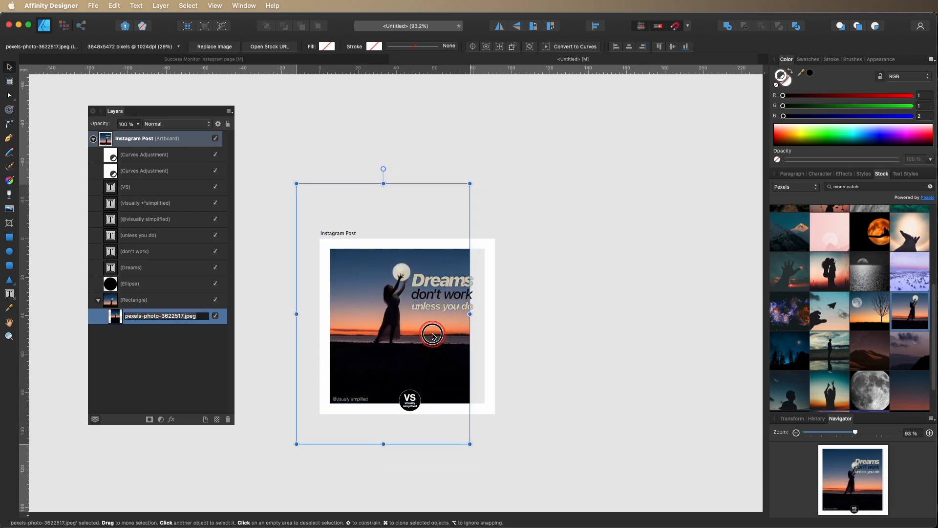
drag(469, 443, 508, 460)
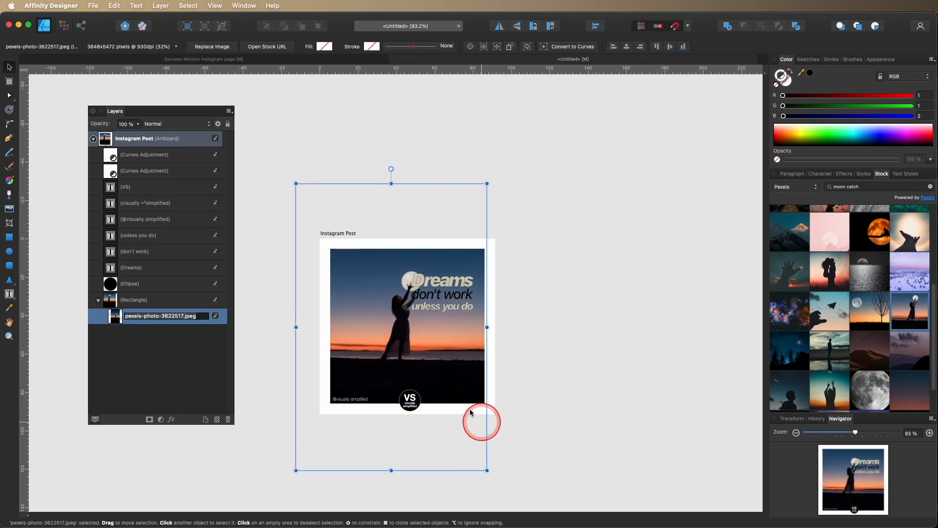
drag(460, 381, 436, 373)
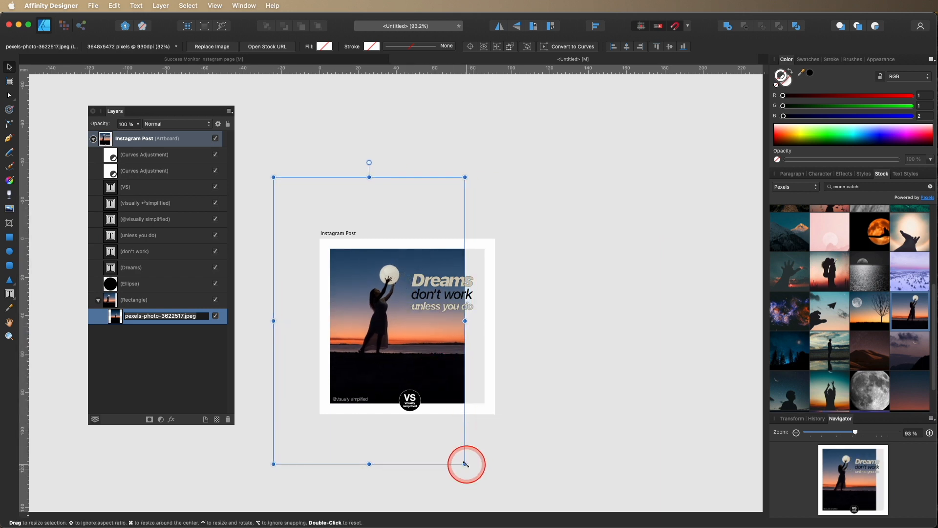
drag(466, 464, 508, 505)
drag(441, 394, 430, 358)
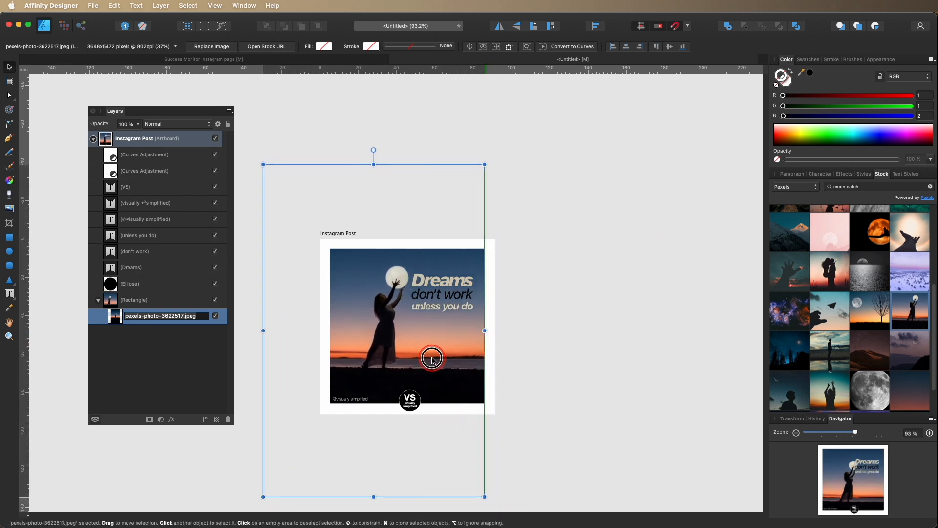
click(515, 356)
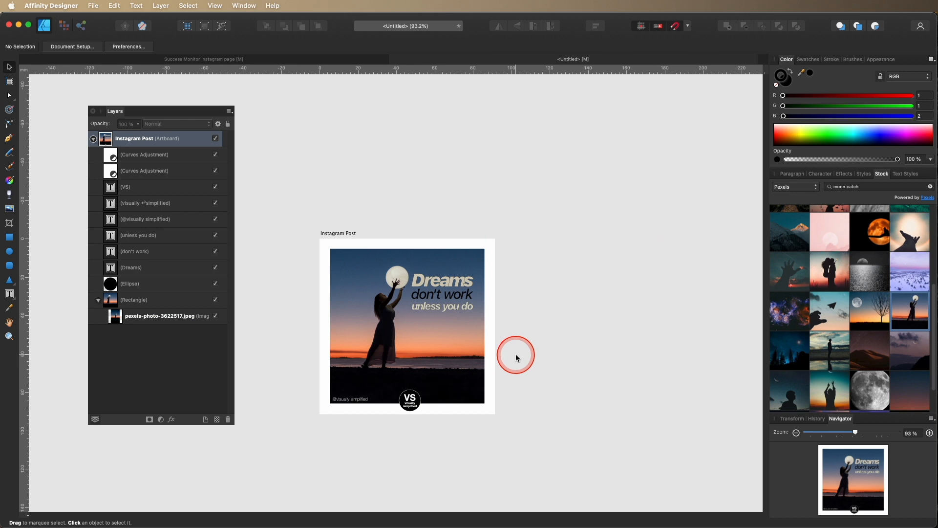
click(363, 324)
Undo the clipping, moving and resizing of the moon photo.
key(super+z)
key(super+z)
key(super+z)
key(super+z)
key(super+z)
key(super+z)
key(super+z)
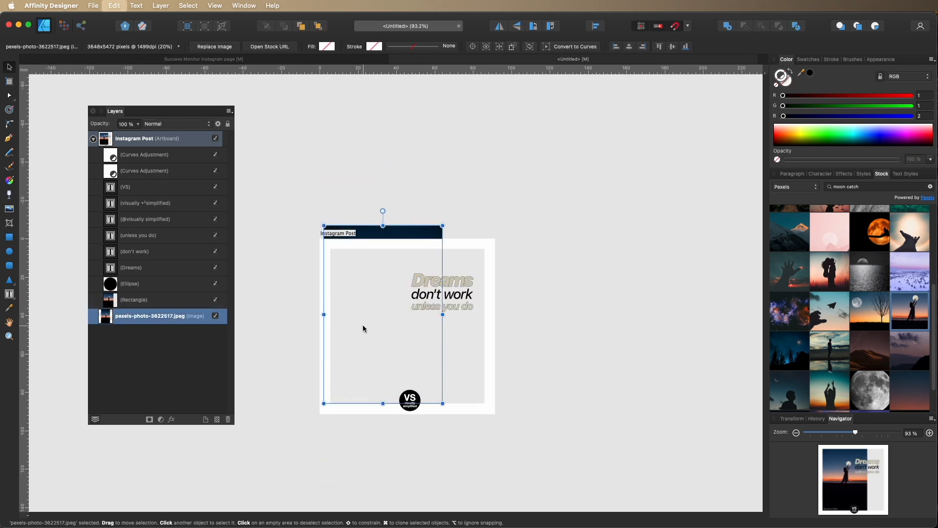
key(super+z)
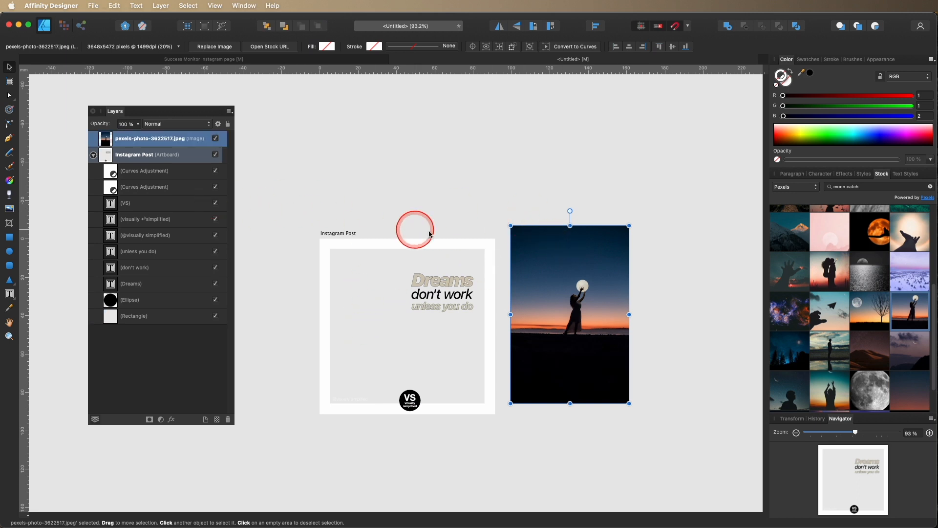
Cut the moon photo and paste it inside the artboard's background rectangle.
right_click(545, 255)
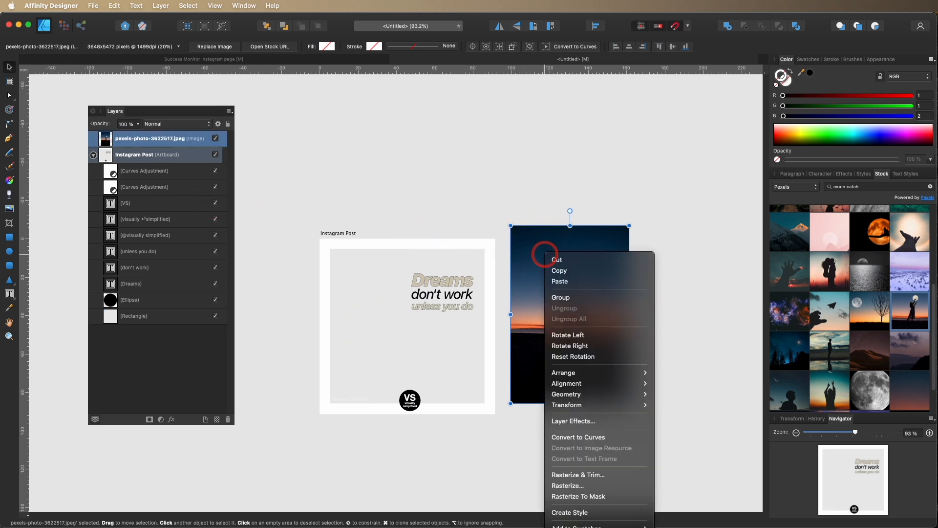
click(570, 261)
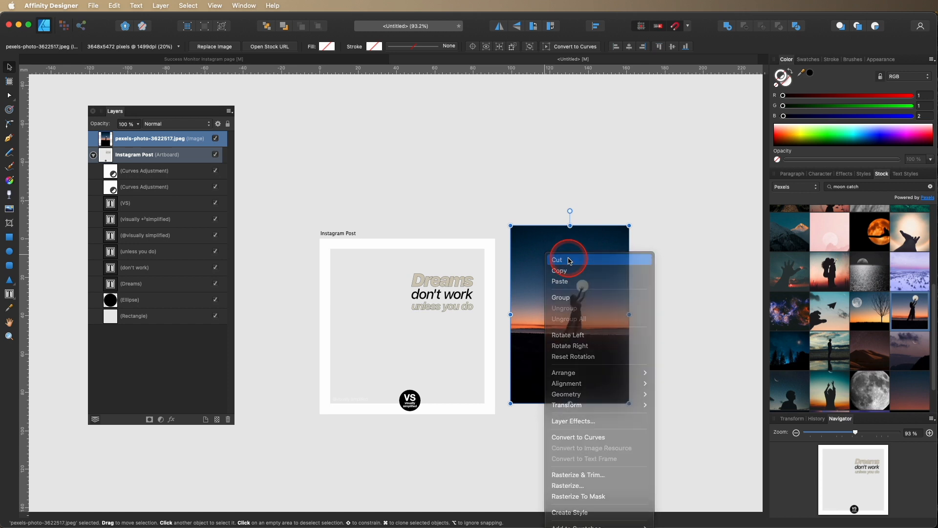
click(390, 261)
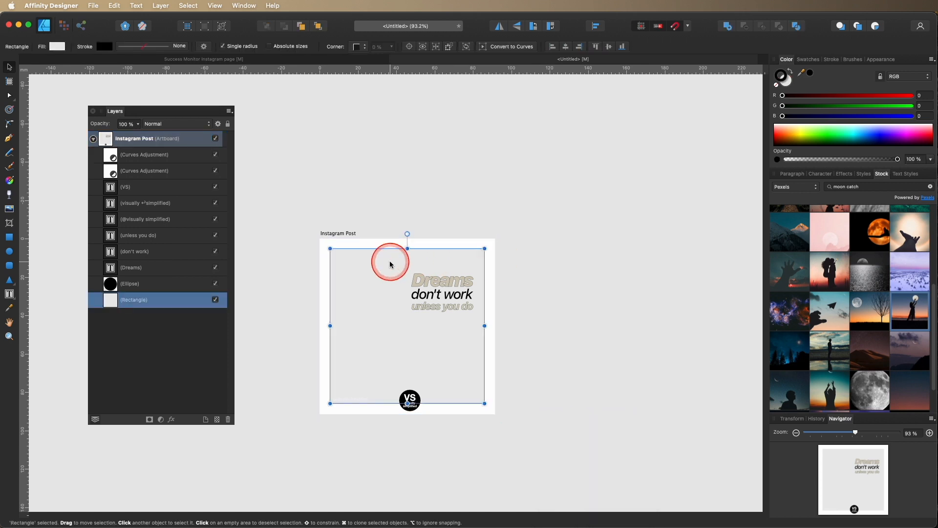
key(super+alt+v)
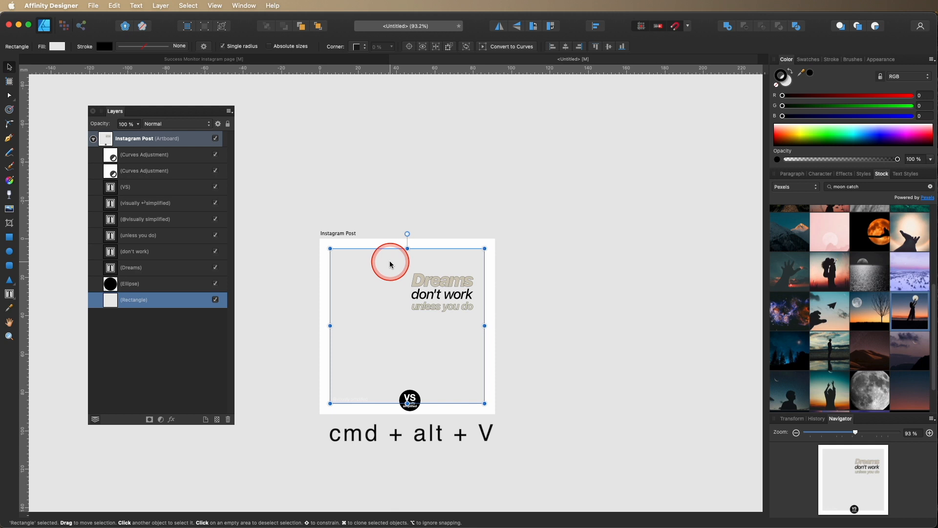
key(super+alt+v)
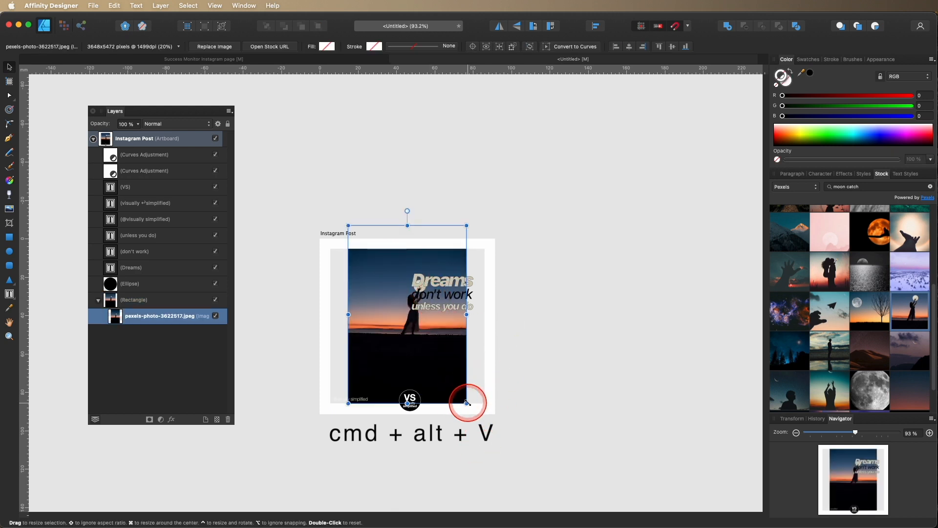
Enlarge and reposition the moon photo inside the rectangle so the moon sits left of the Dreams text.
drag(467, 402, 565, 511)
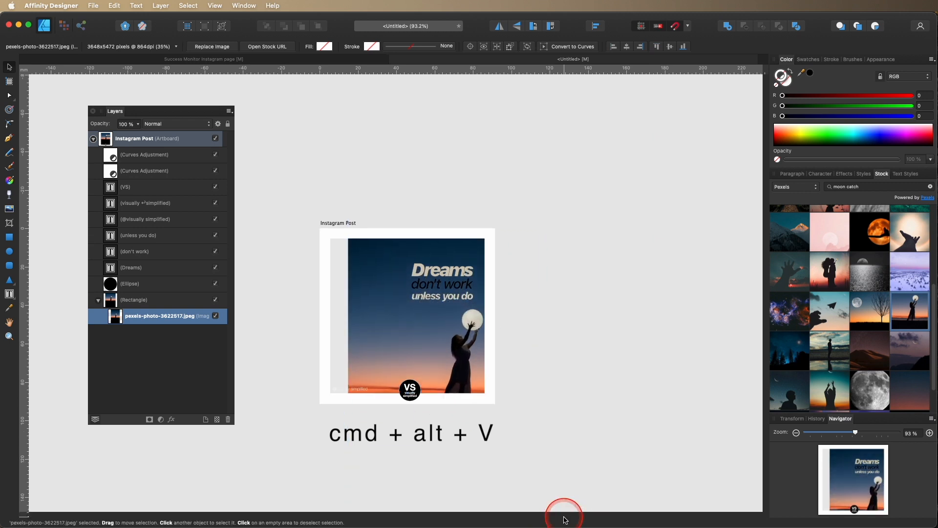
drag(473, 350, 393, 288)
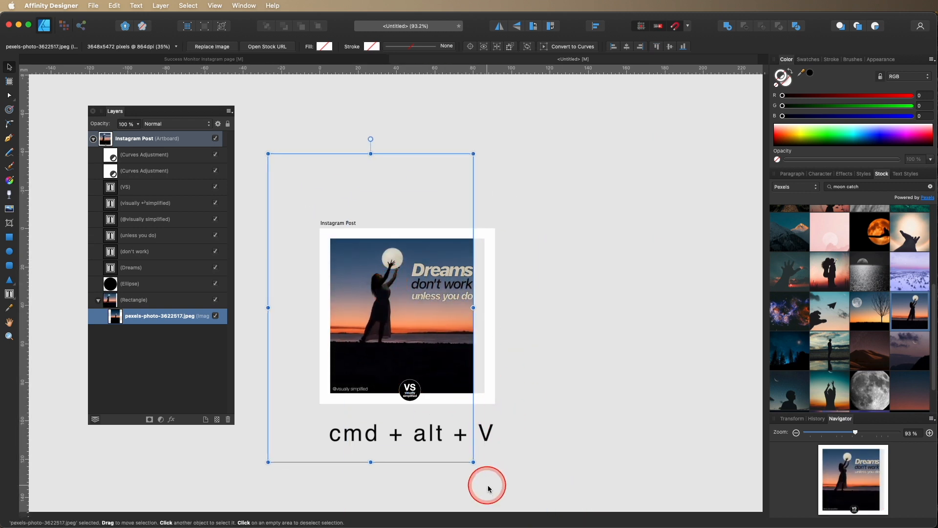
drag(473, 462, 525, 525)
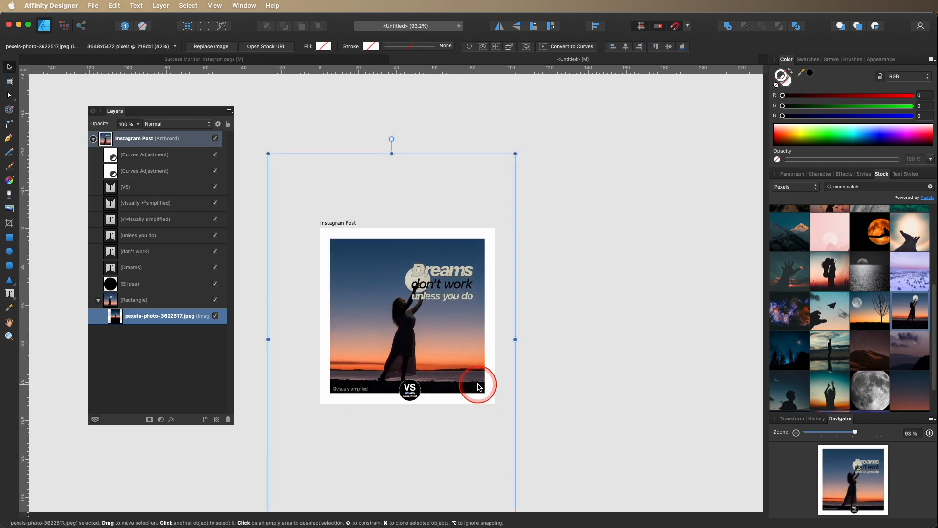
drag(478, 389, 446, 350)
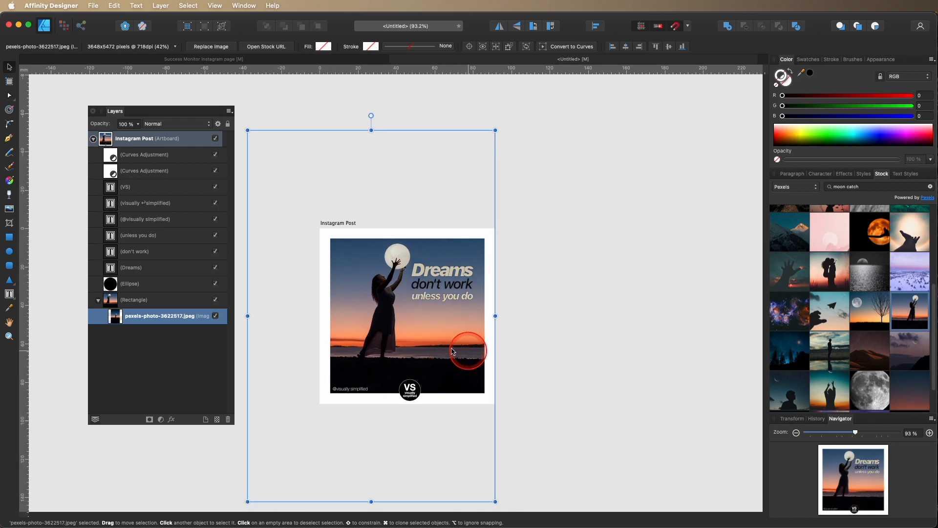
Zoom in to inspect the finished Instagram post.
click(9, 337)
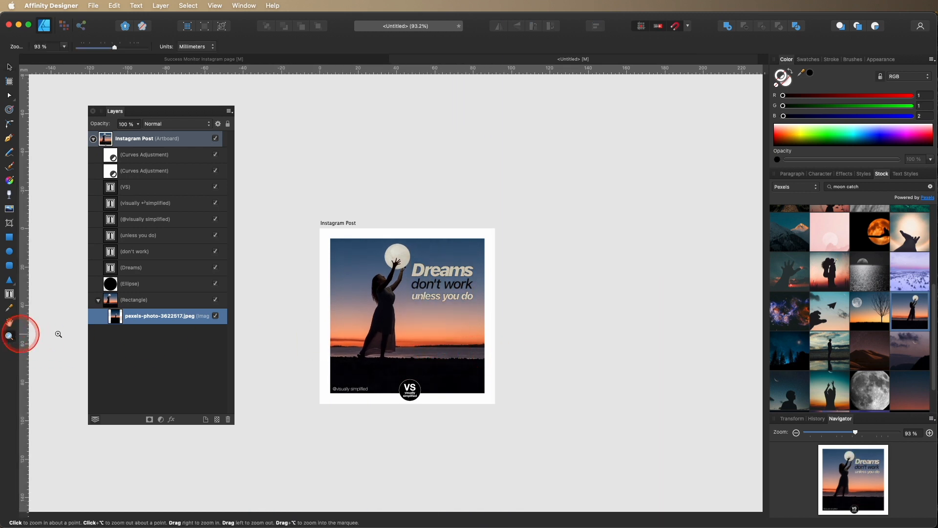
click(428, 320)
click(428, 319)
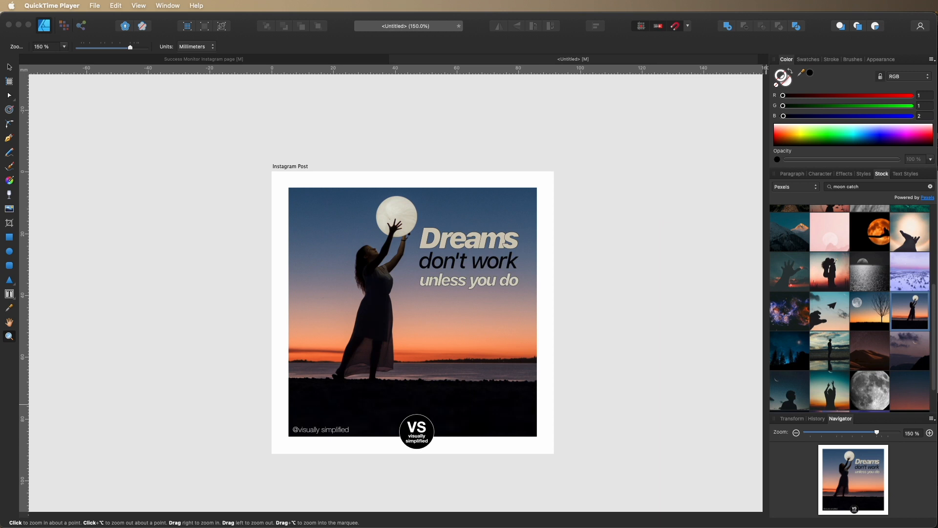